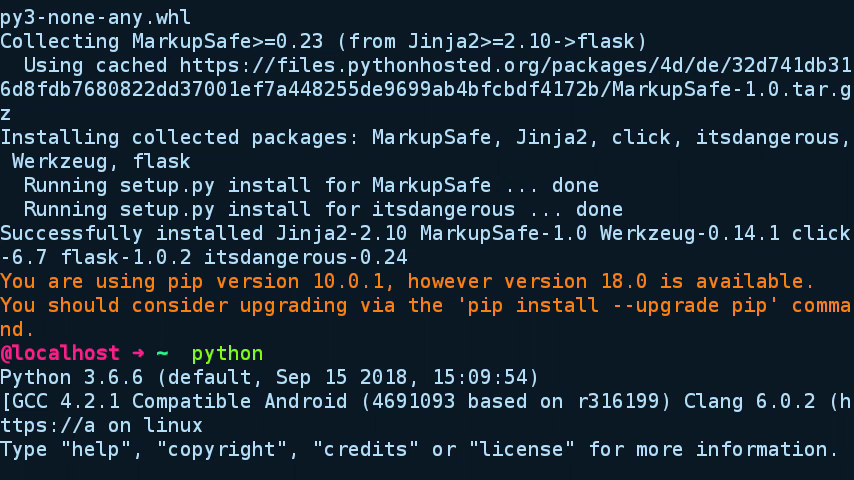
{"action": "scroll", "coordinate": [427, 240], "scroll_direction": "up", "scroll_amount": 2}
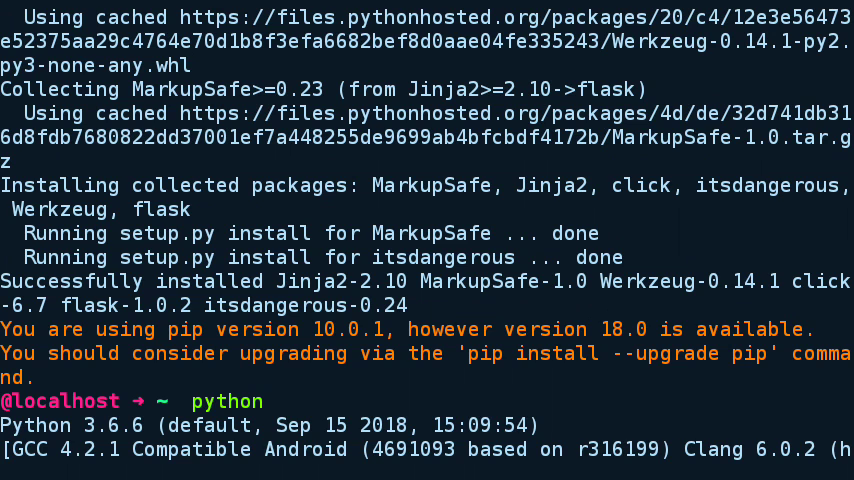
{"action": "scroll", "coordinate": [427, 240], "scroll_direction": "up", "scroll_amount": 3}
{"action": "scroll", "coordinate": [427, 240], "scroll_direction": "up", "scroll_amount": 3}
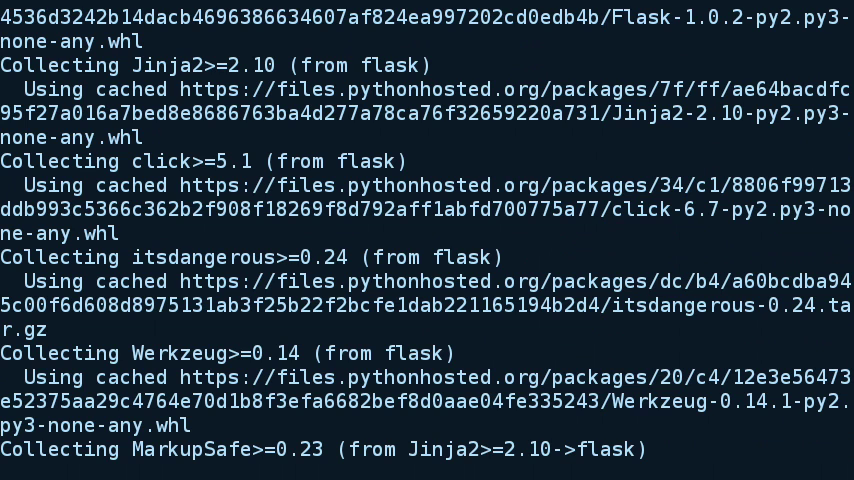
{"action": "scroll", "coordinate": [427, 240], "scroll_direction": "down", "scroll_amount": 2}
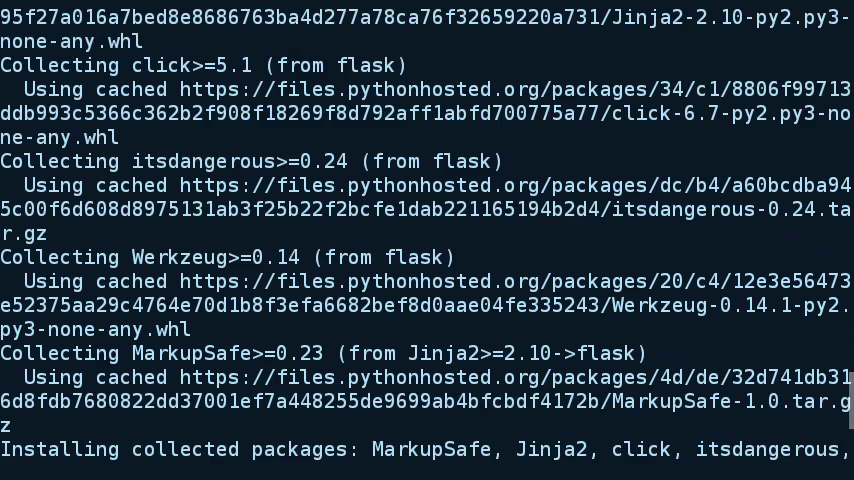
{"action": "scroll", "coordinate": [427, 240], "scroll_direction": "down", "scroll_amount": 2}
{"action": "scroll", "coordinate": [427, 240], "scroll_direction": "down", "scroll_amount": 2}
{"action": "scroll", "coordinate": [427, 240], "scroll_direction": "down", "scroll_amount": 1}
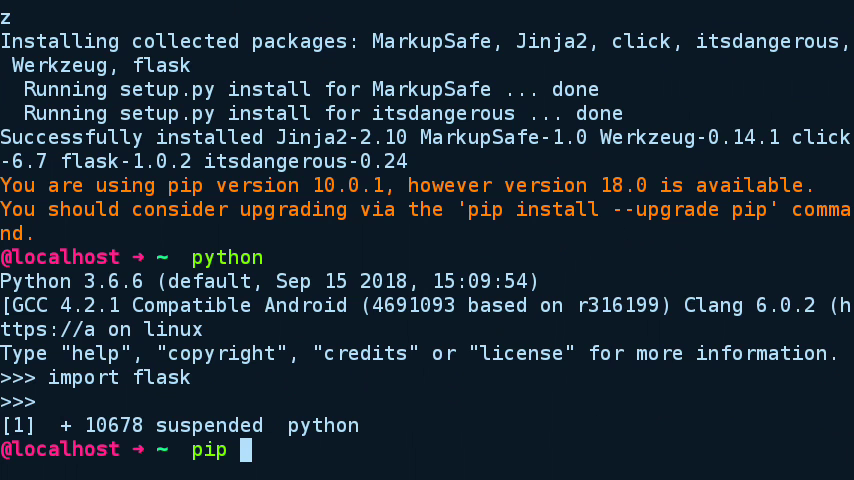
{"action": "scroll", "coordinate": [427, 240], "scroll_direction": "up", "scroll_amount": 5}
{"action": "scroll", "coordinate": [427, 240], "scroll_direction": "up", "scroll_amount": 4}
{"action": "type", "text": "pi"}
Delete the stray character after 'pip 10' at the shell prompt.
{"action": "key", "text": "BackSpace"}
{"action": "key", "text": "BackSpace"}
{"action": "type", "text": "10"}
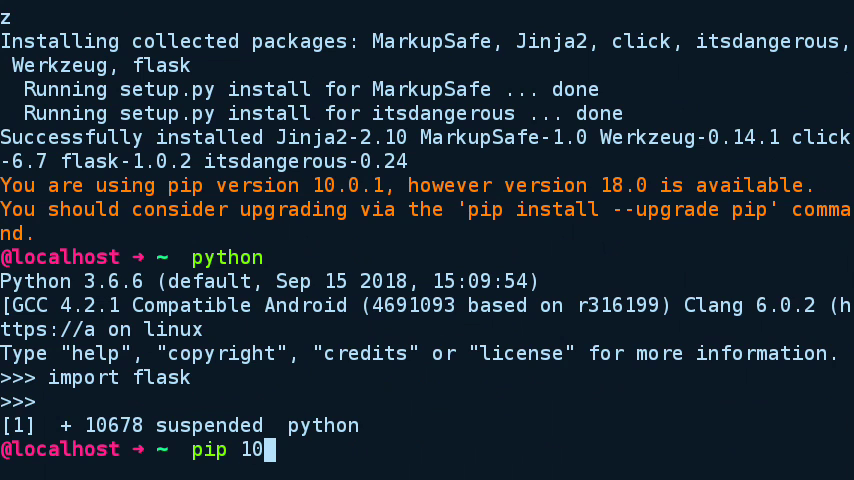
{"action": "type", "text": ".0"}
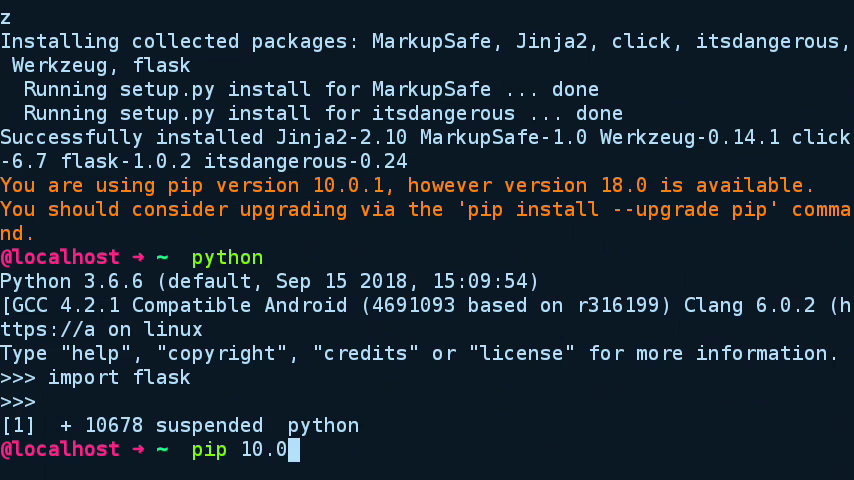
{"action": "type", "text": ".1"}
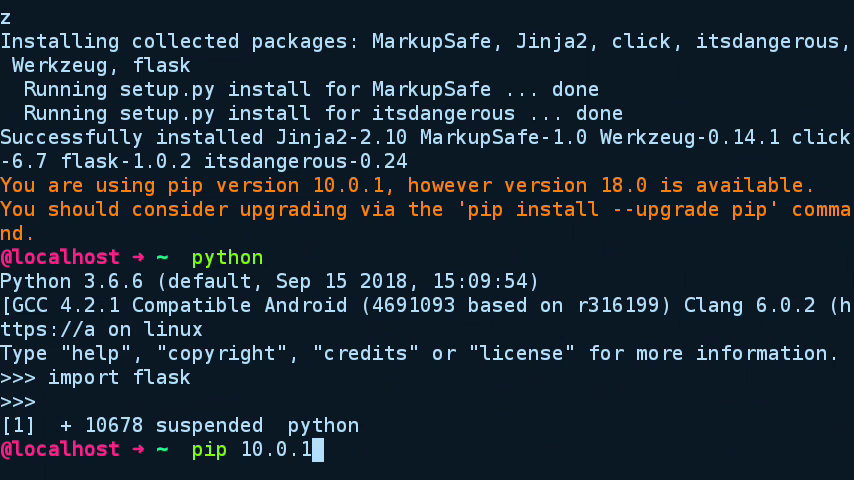